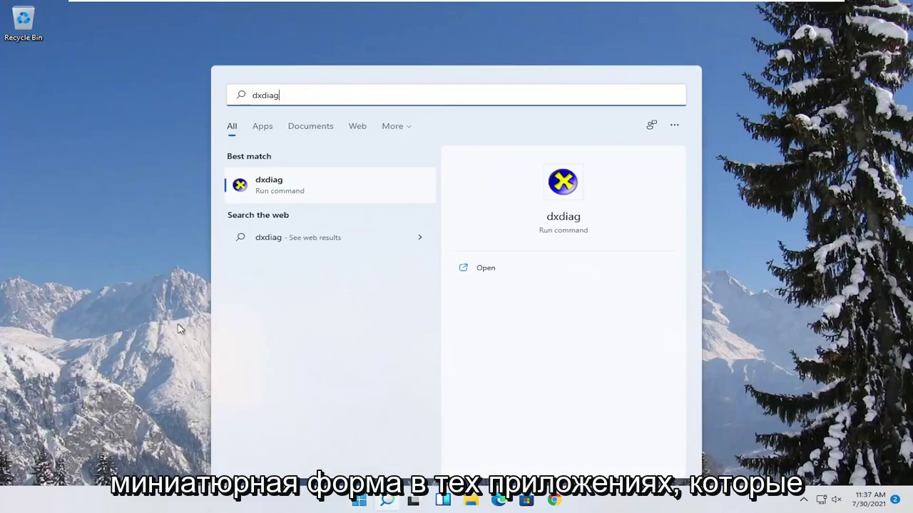
Step: Run dxdiag with the driver signature check allowed, examine the display device and driver details, and close the tool
click(265, 187)
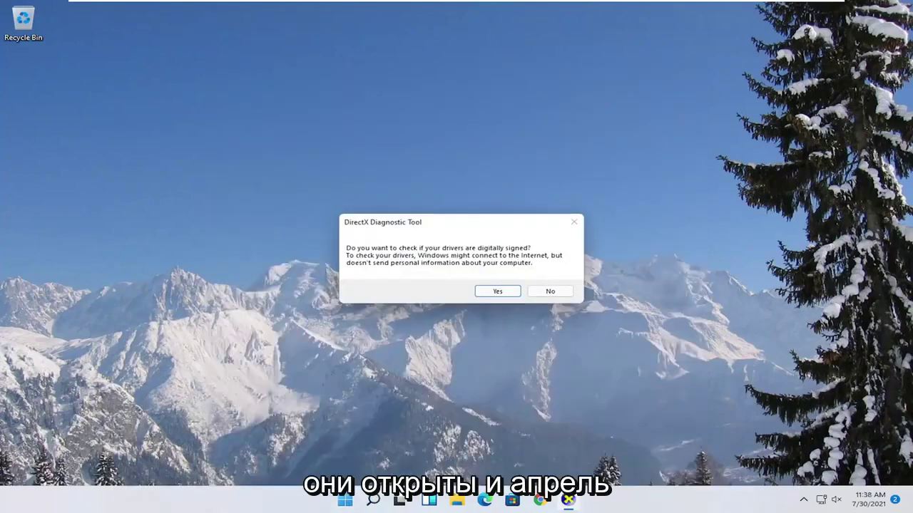
click(497, 291)
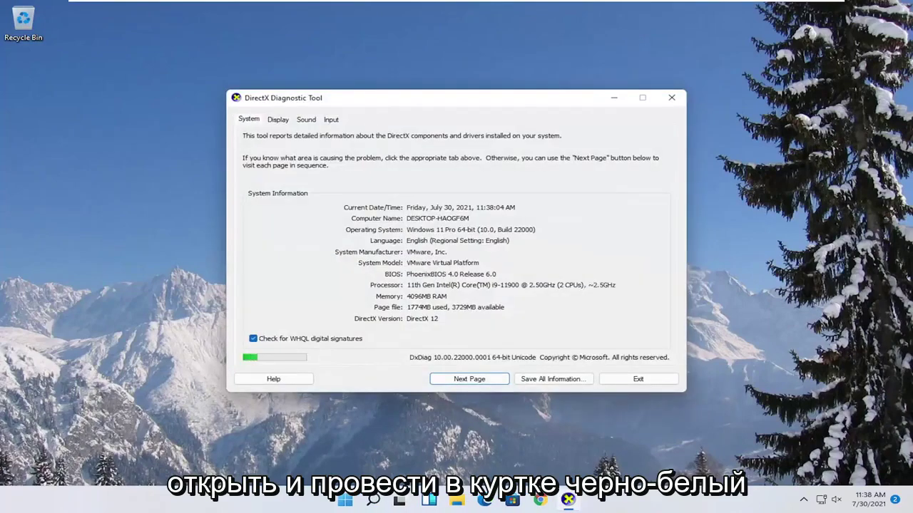
click(278, 120)
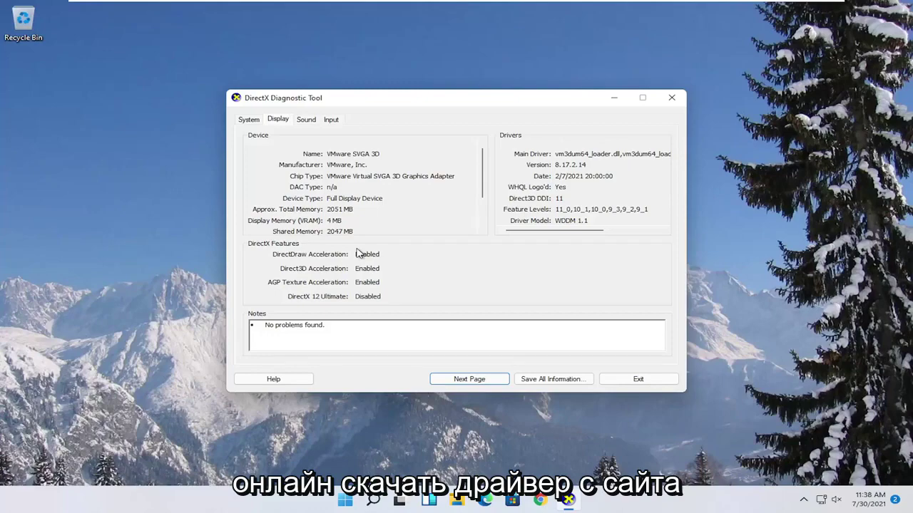
click(671, 98)
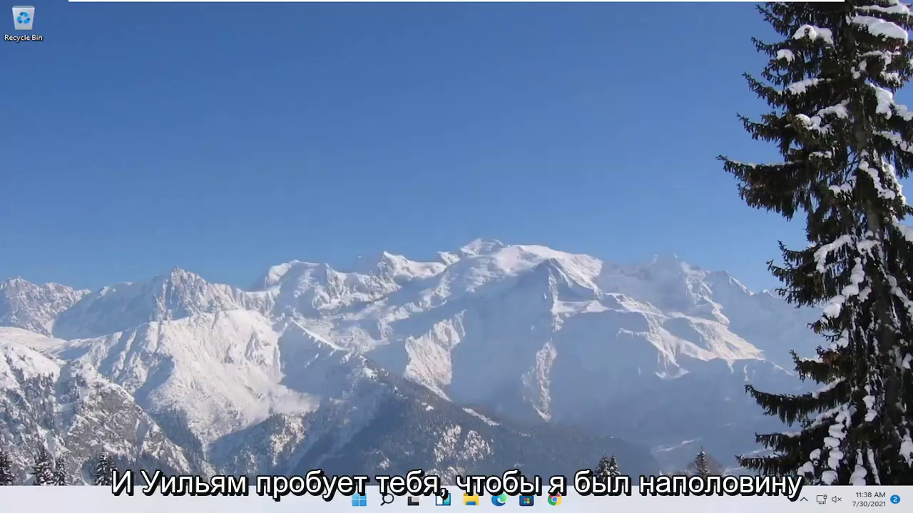
Step: Adjust the appearance and performance of Windows for best performance and apply the setting
click(386, 501)
click(385, 501)
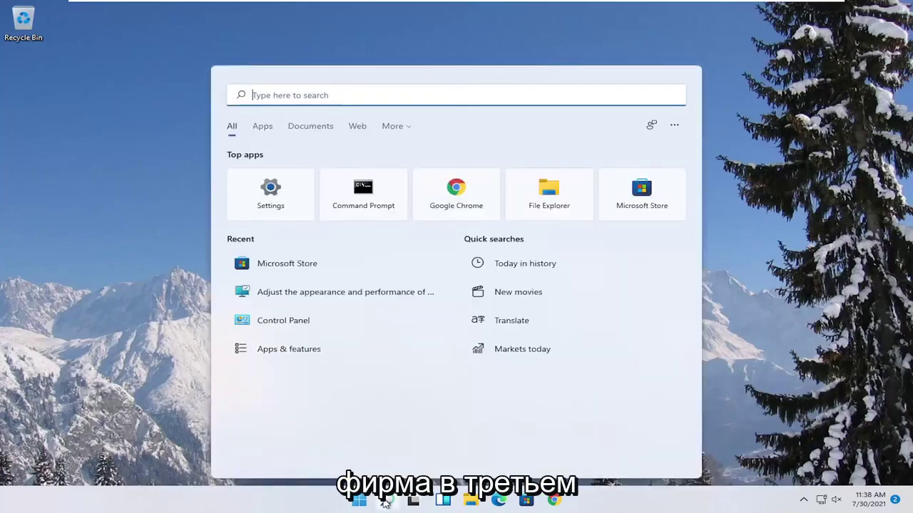
text(adjust)
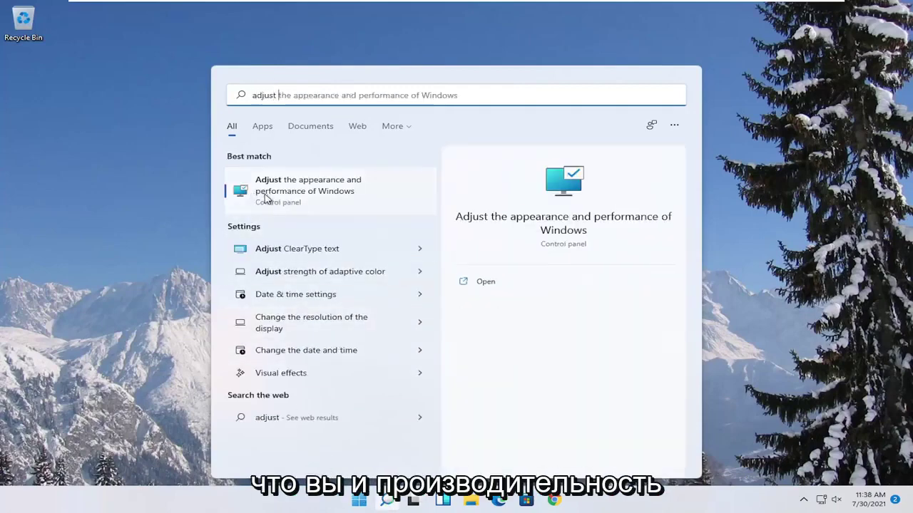
click(309, 197)
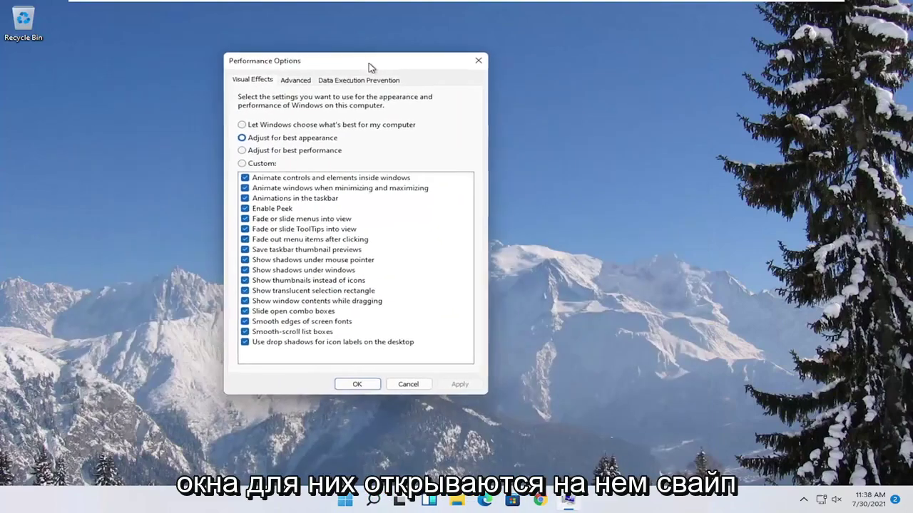
click(317, 159)
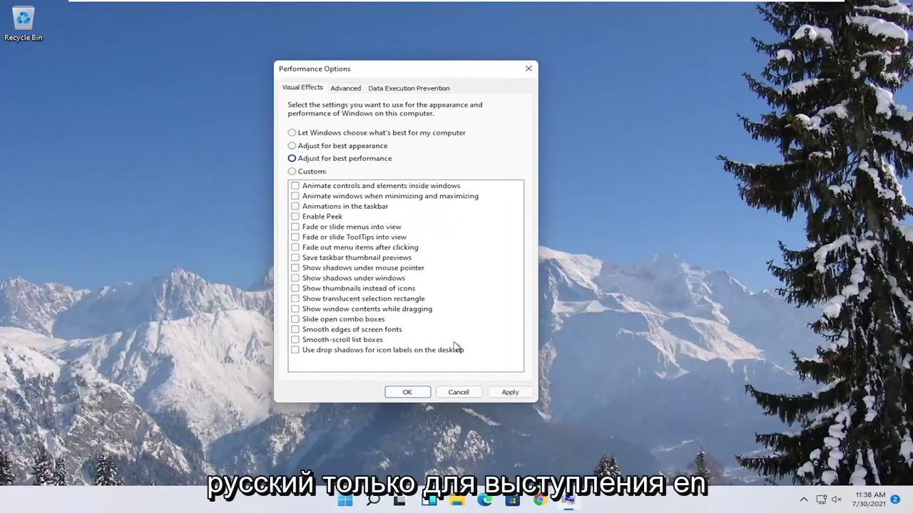
click(507, 393)
click(408, 394)
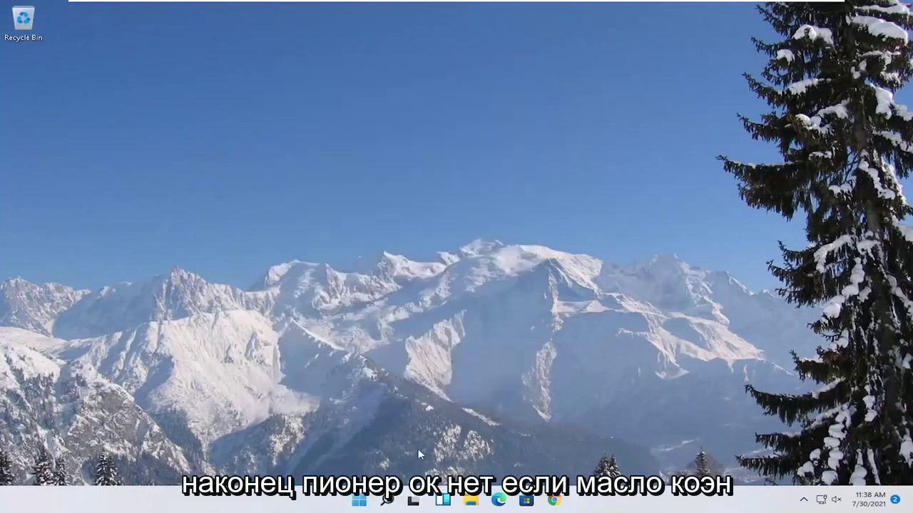
Step: Find the Game Mode settings through Windows search and go to the related Graphics settings
click(389, 503)
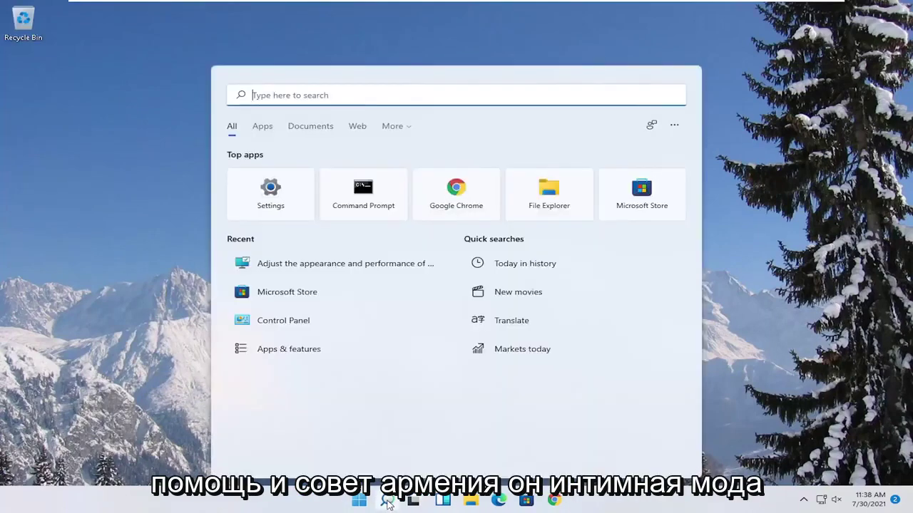
text(game mode)
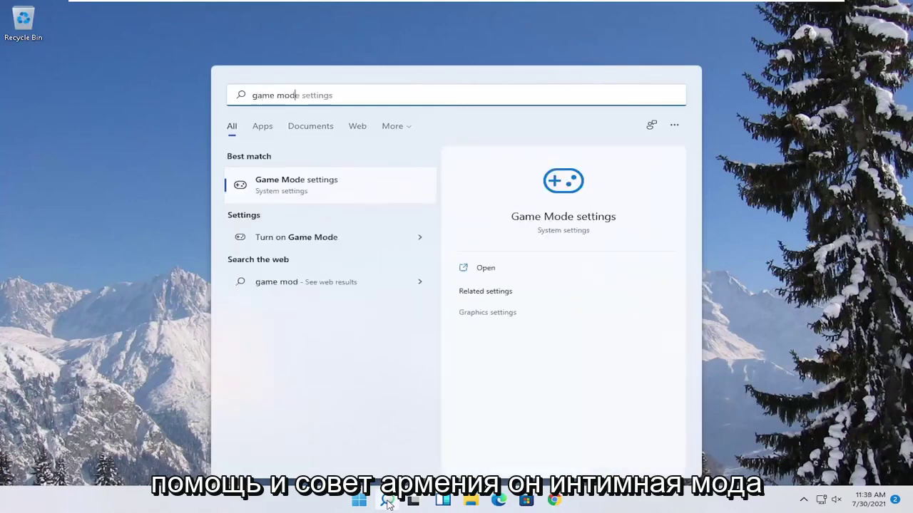
click(281, 185)
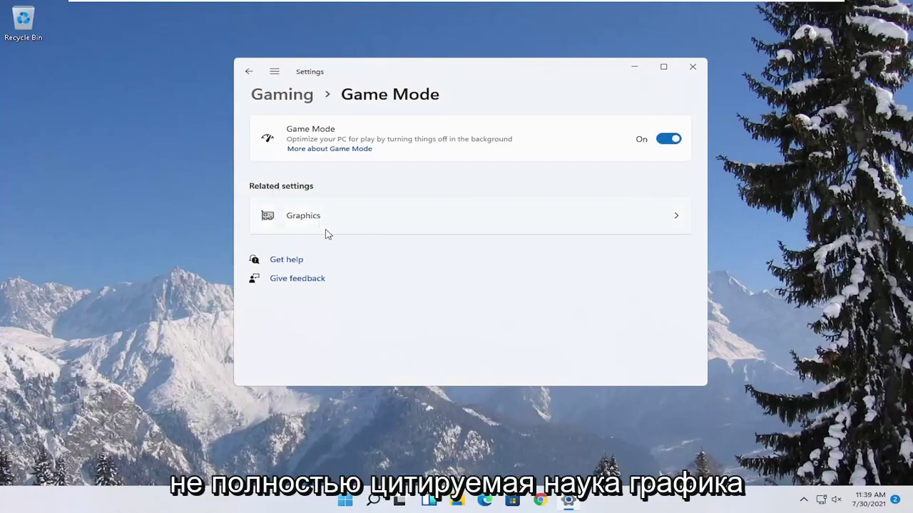
click(391, 232)
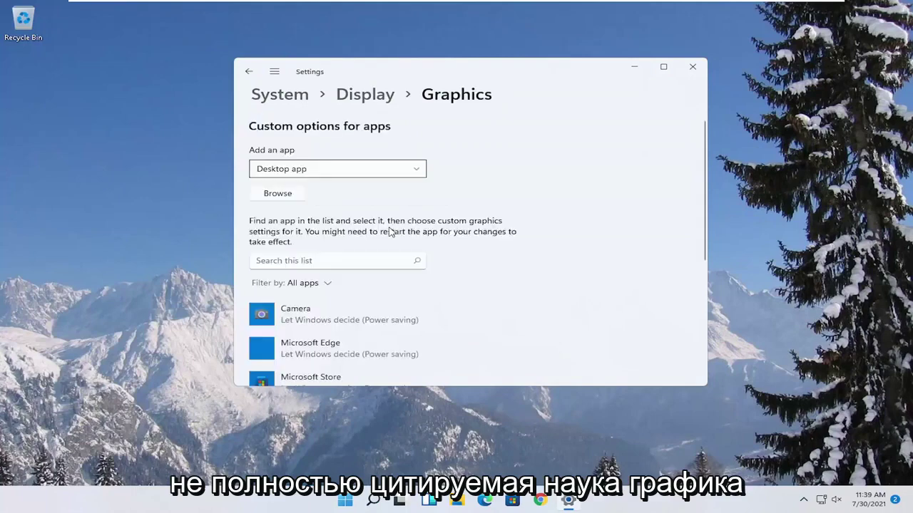
Step: Set the graphics preference of Microsoft Store to High performance and save it
scroll(390, 231, down, 1)
scroll(383, 276, down, 3)
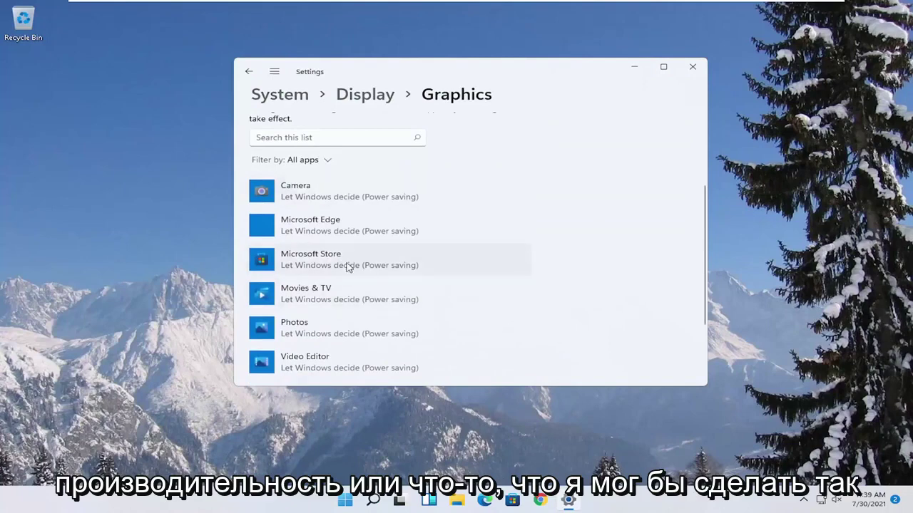
click(348, 267)
click(435, 295)
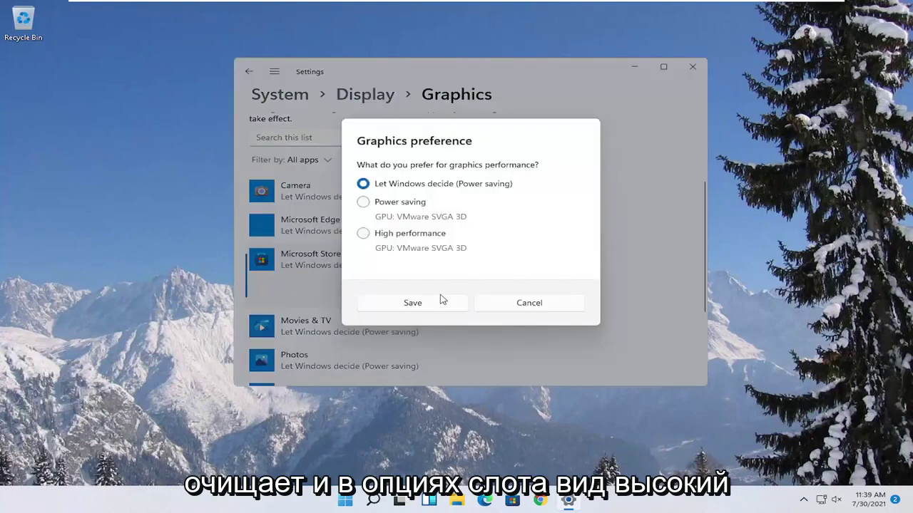
click(370, 242)
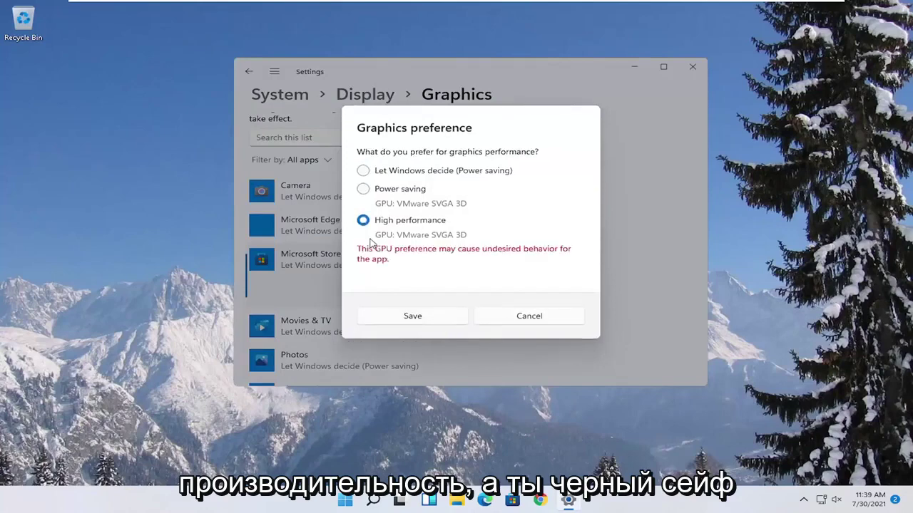
click(413, 317)
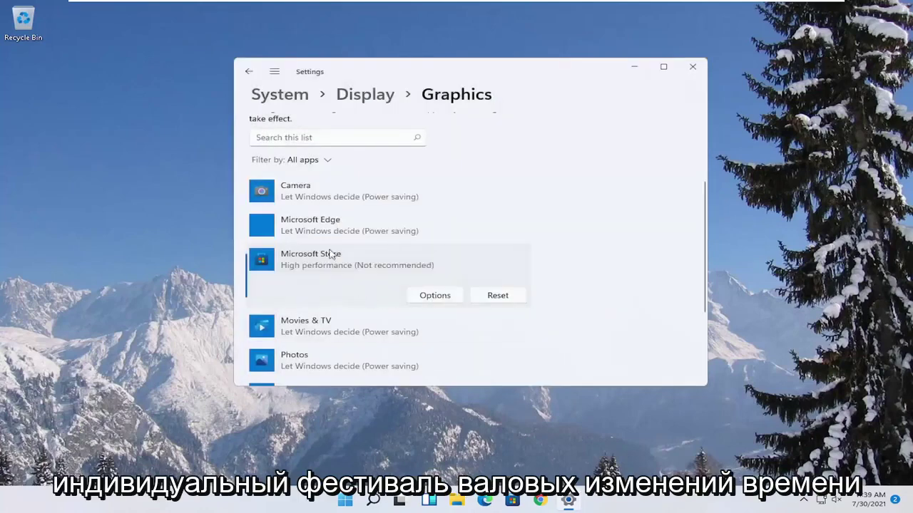
Step: Review the graphics preference options for Microsoft Store, cancel without changes, and close Settings
click(426, 296)
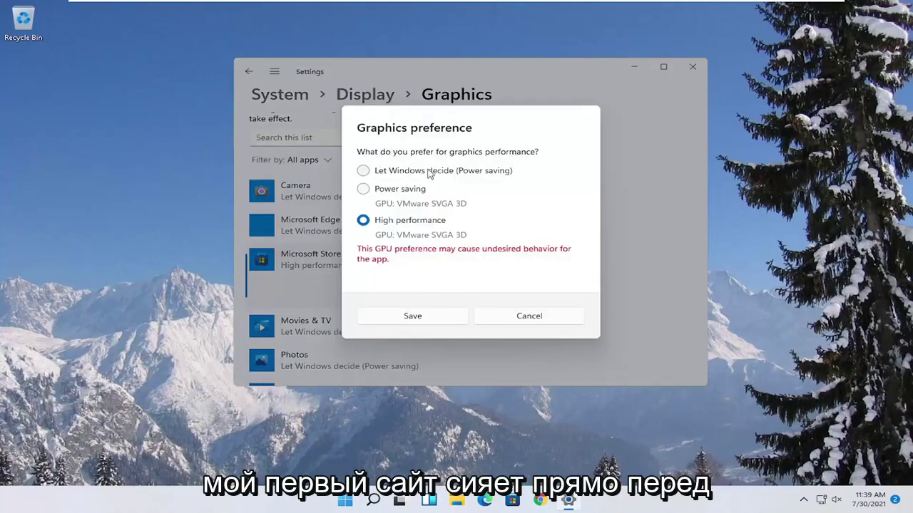
click(540, 316)
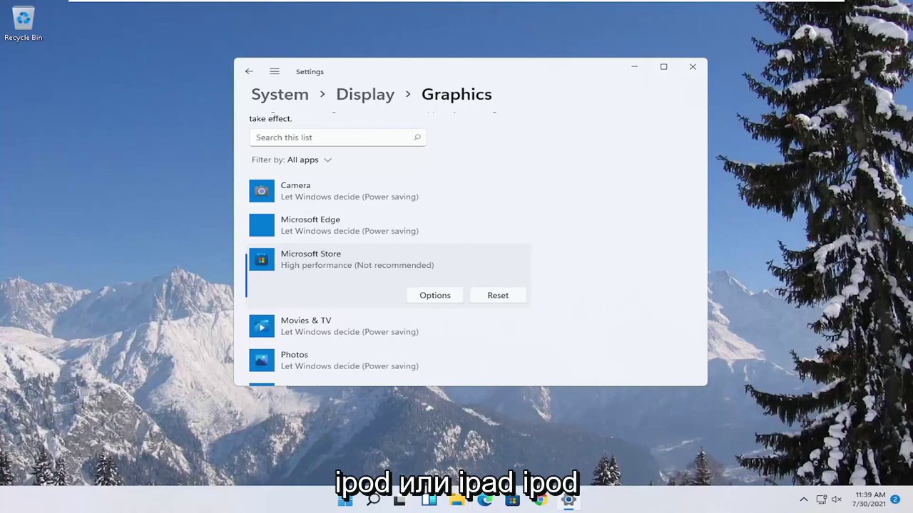
click(692, 66)
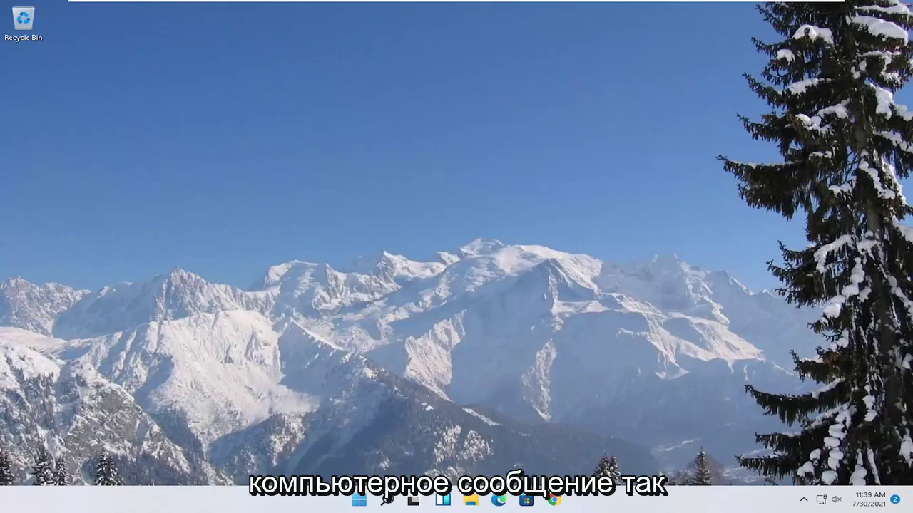
Step: Examine the startup programs and their startup impact in Task Manager, and close it
right_click(358, 503)
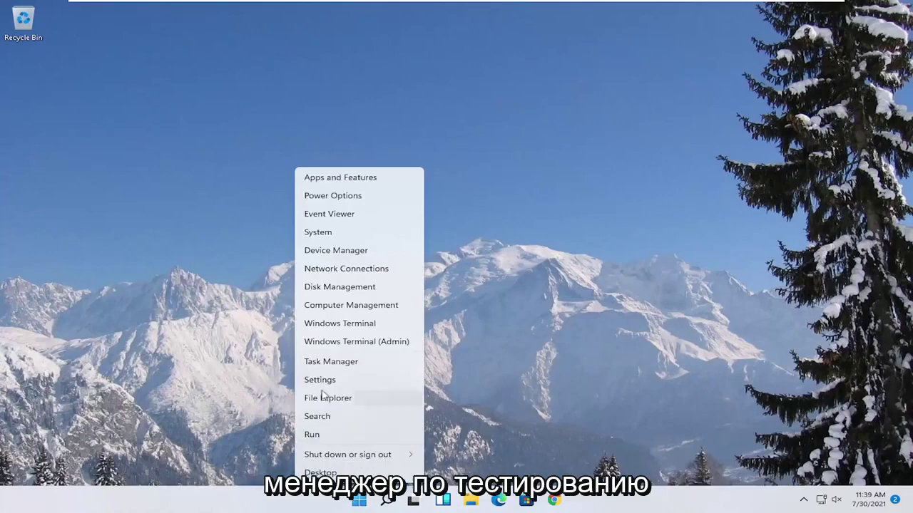
click(328, 363)
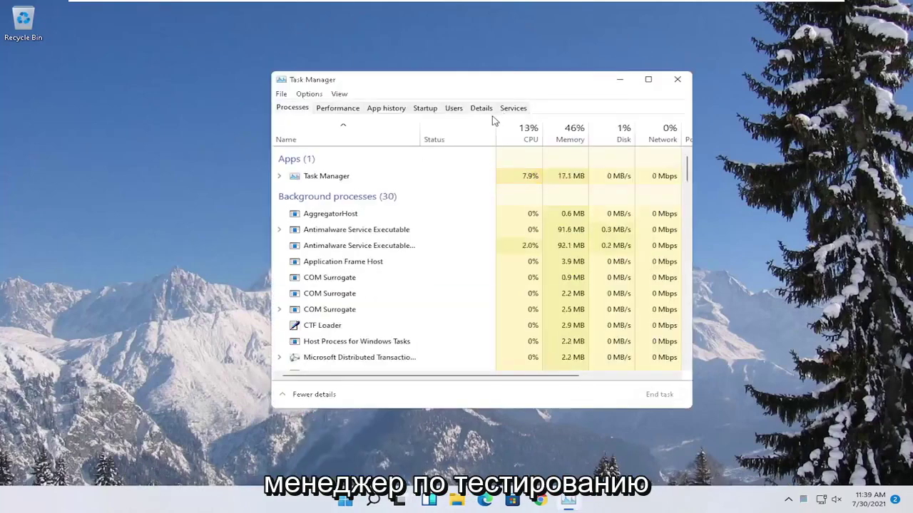
click(423, 110)
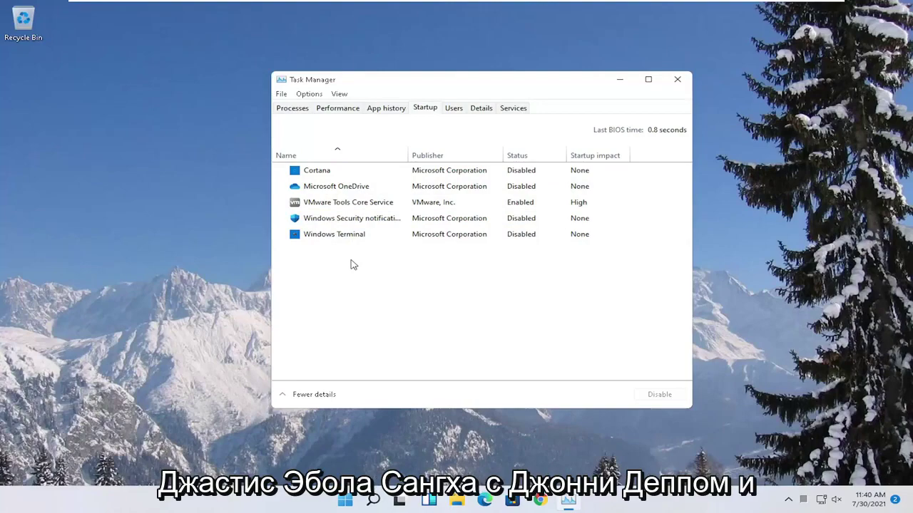
click(677, 80)
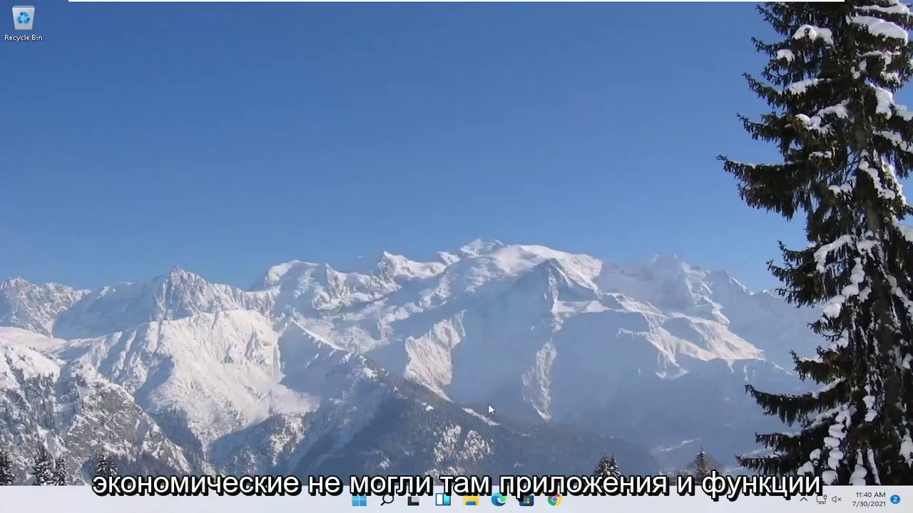
Step: Search Windows for "apps and features", look through the installed apps in Apps & features, and close Settings
click(385, 500)
text(apps amn)
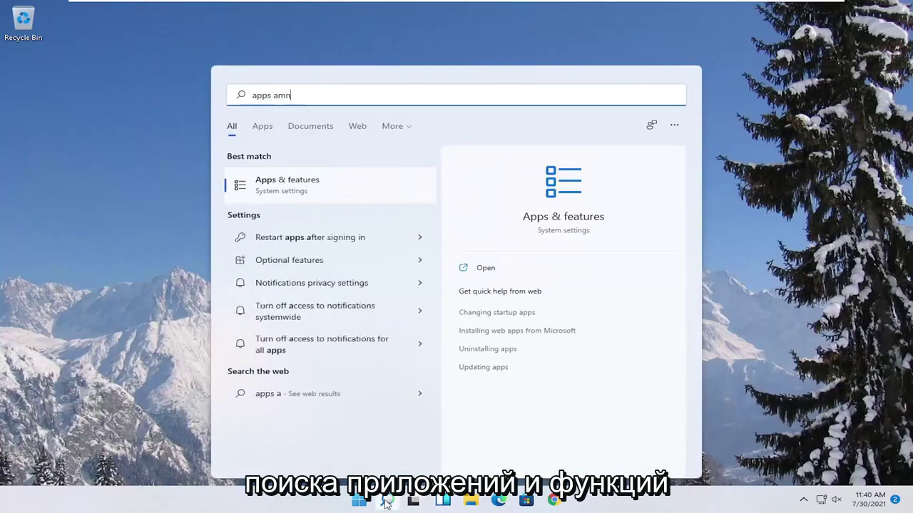
key(BackSpace)
key(BackSpace)
text(nd featu)
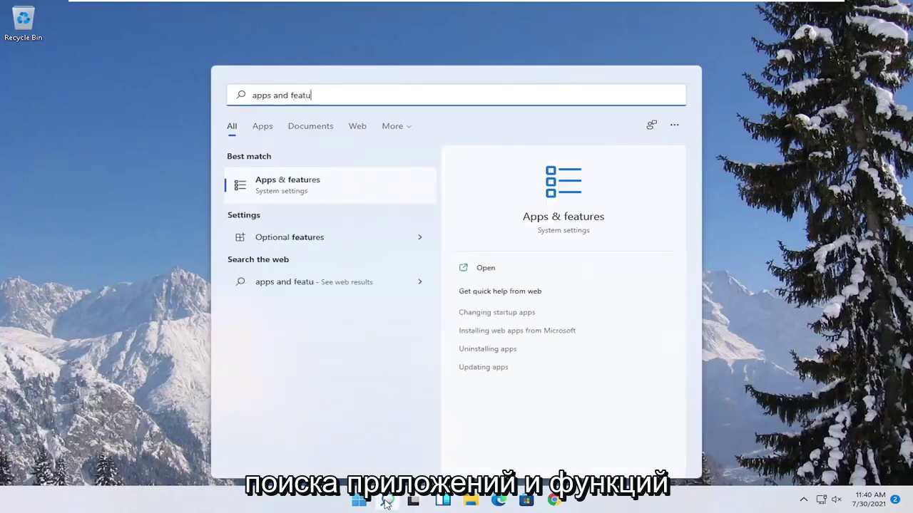
text(res)
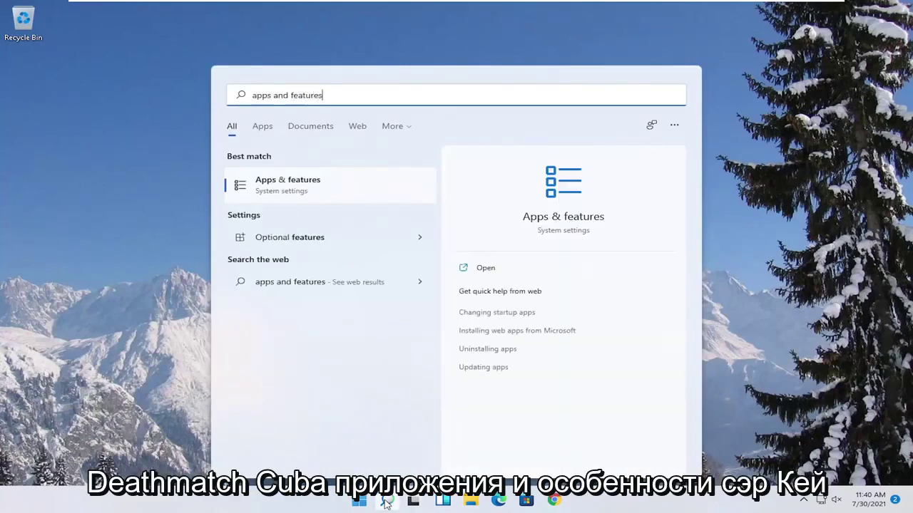
click(310, 189)
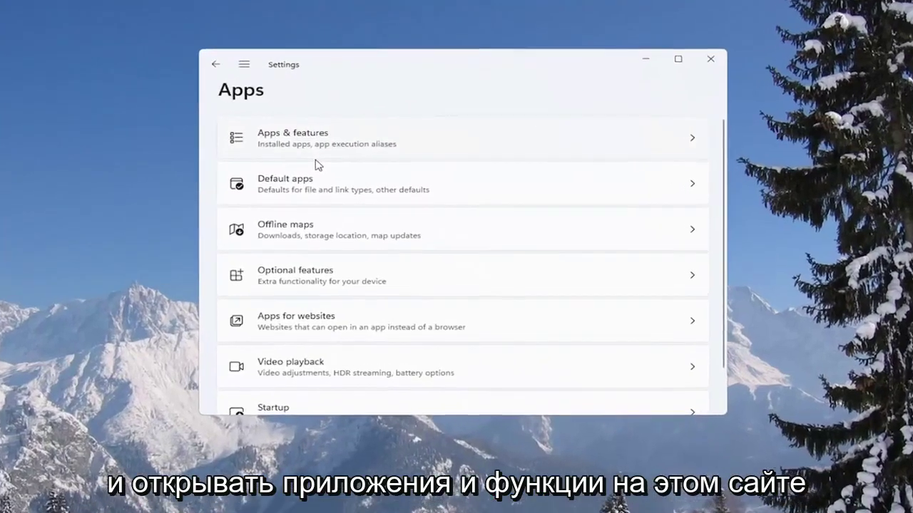
click(305, 142)
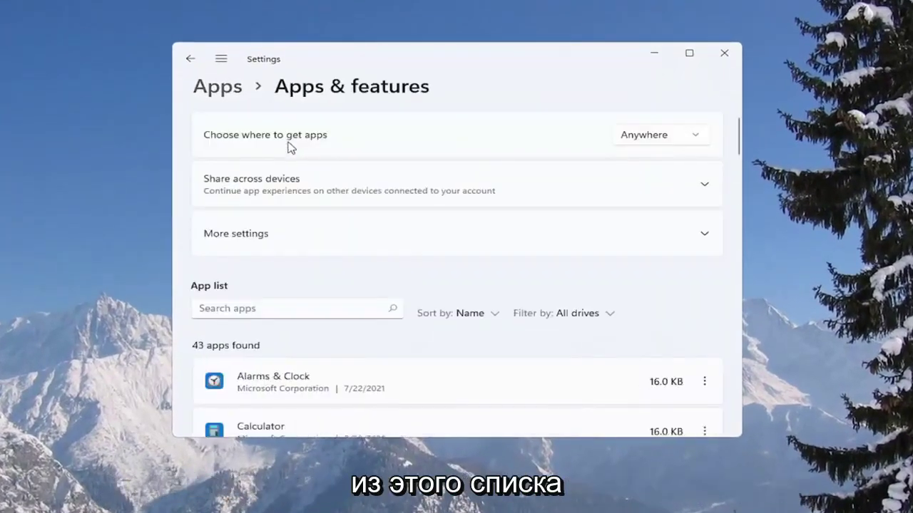
scroll(289, 171, down, 3)
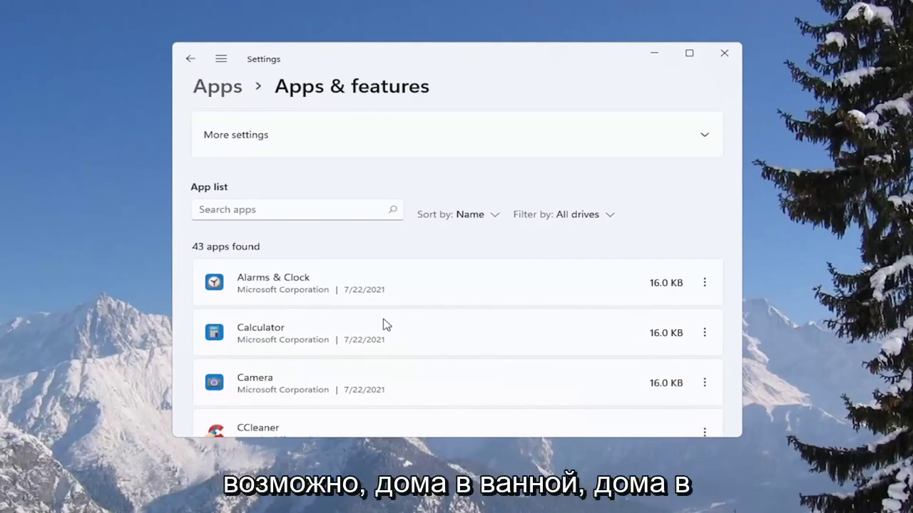
click(724, 57)
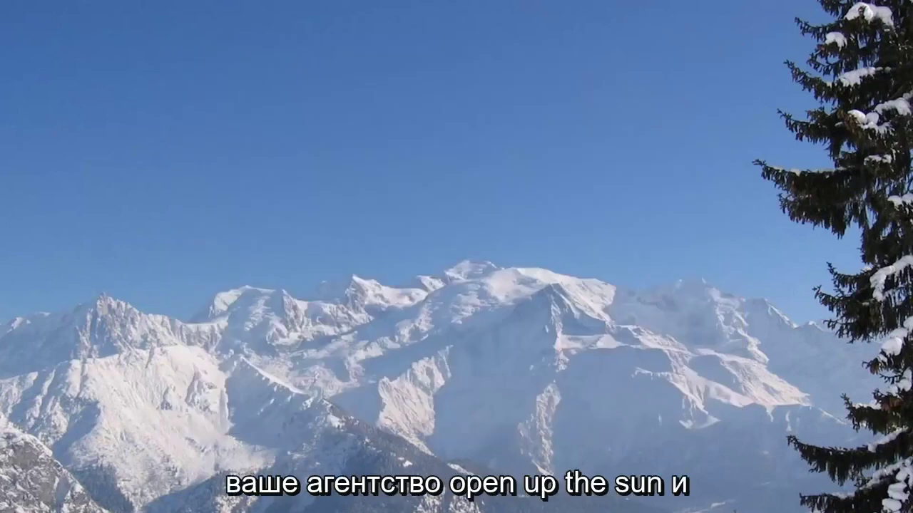
Step: Search for cmd and run Command Prompt as administrator, allowing it to make changes to the device
click(386, 499)
text(cmd)
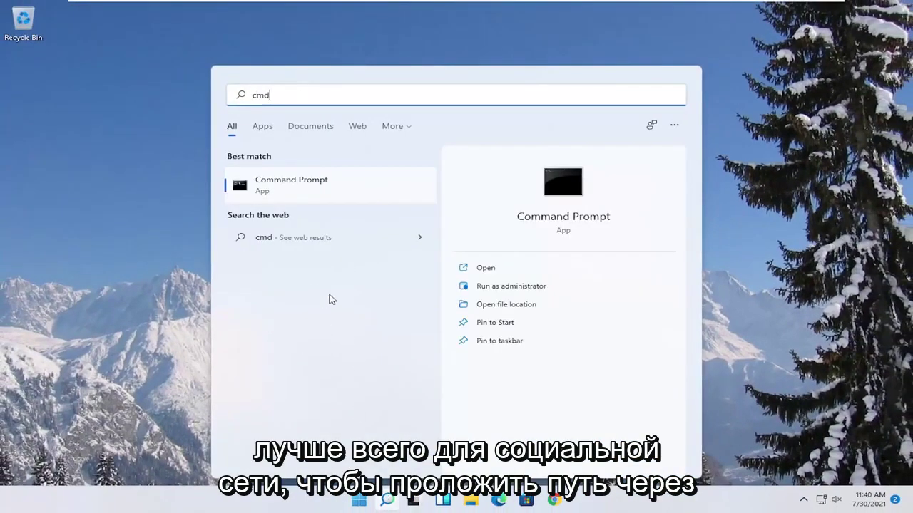
right_click(291, 190)
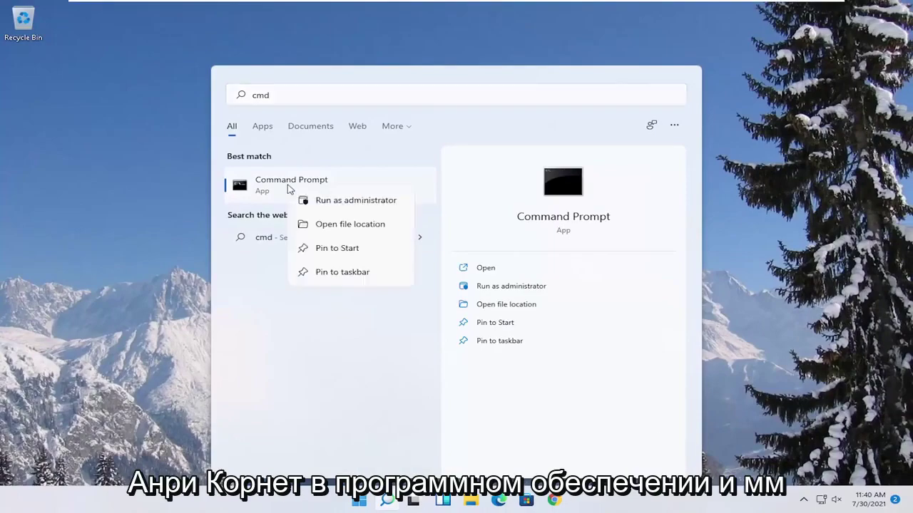
click(357, 201)
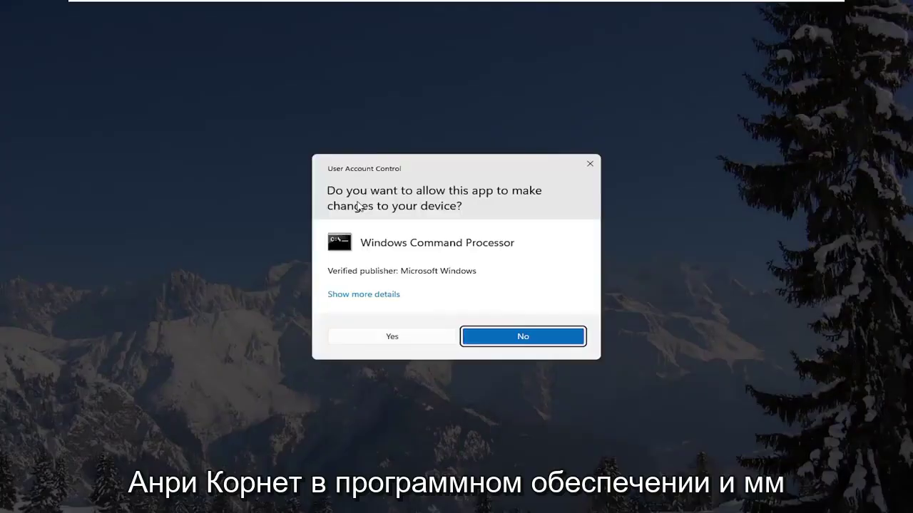
click(370, 338)
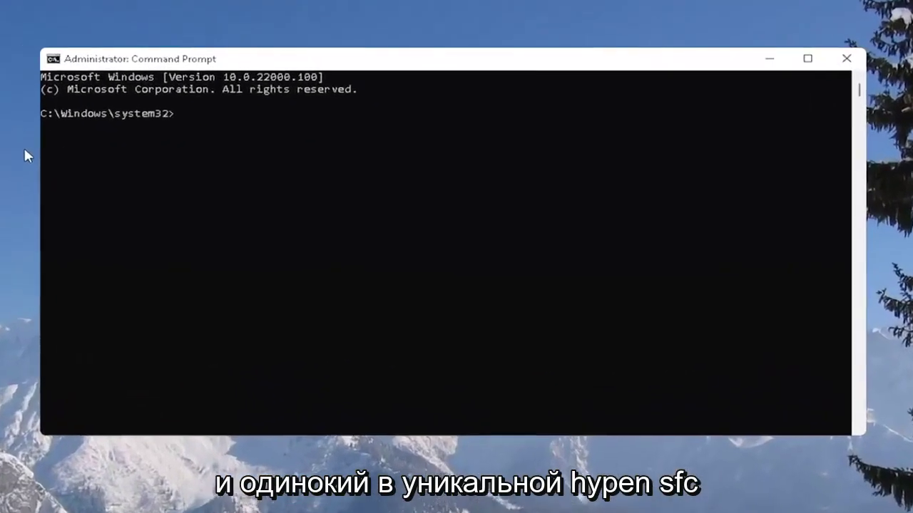
Step: Run the system file check with sfc /scannow, and close Command Prompt once the scan is complete
text(sf)
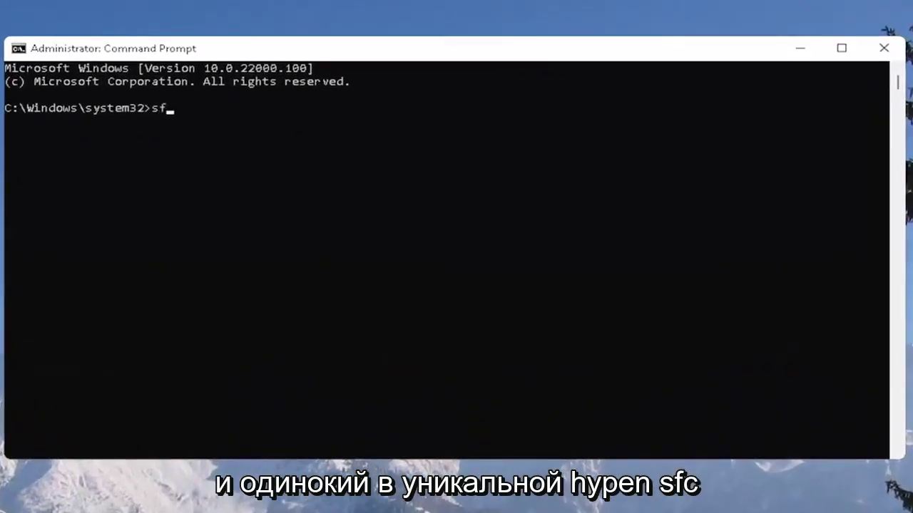
text(c /scannow)
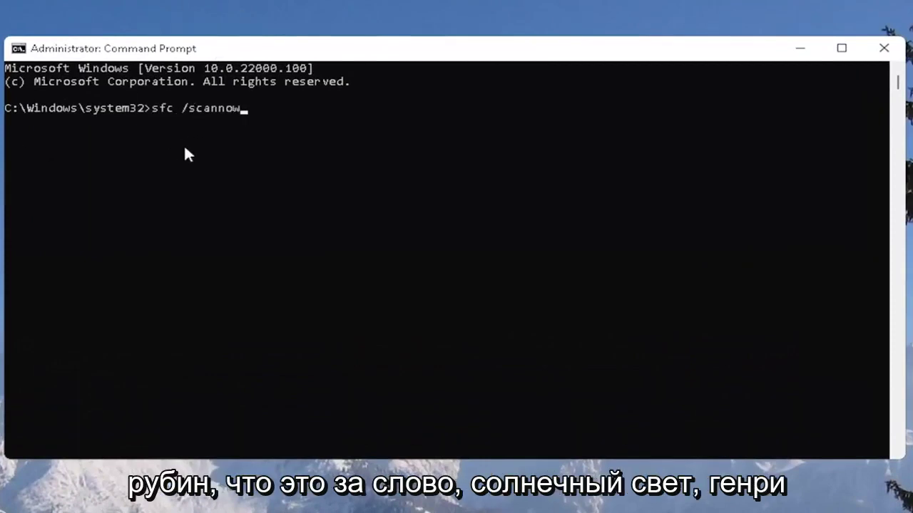
key(Return)
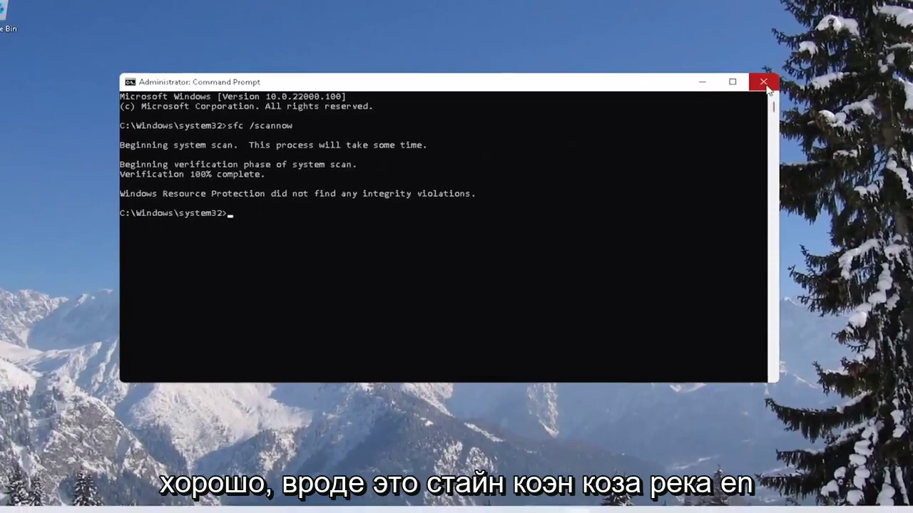
click(765, 83)
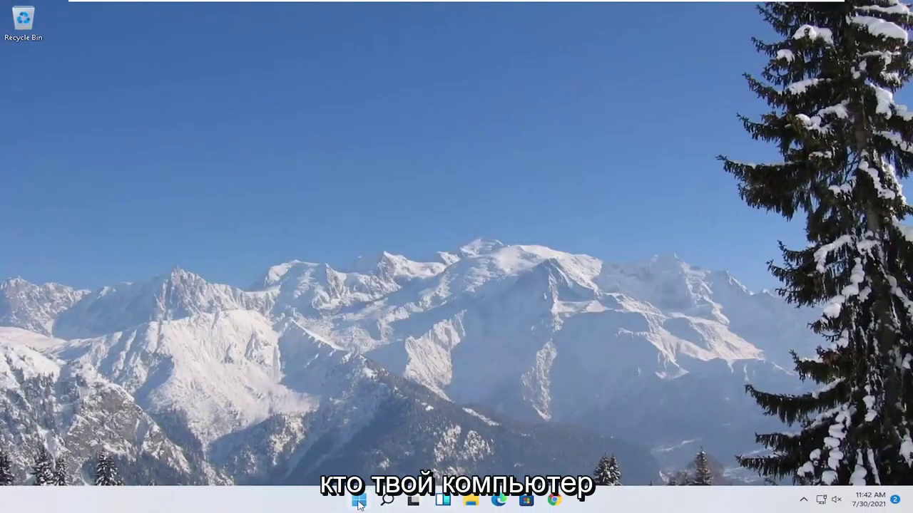
Step: Restart the computer after the system file check
right_click(359, 504)
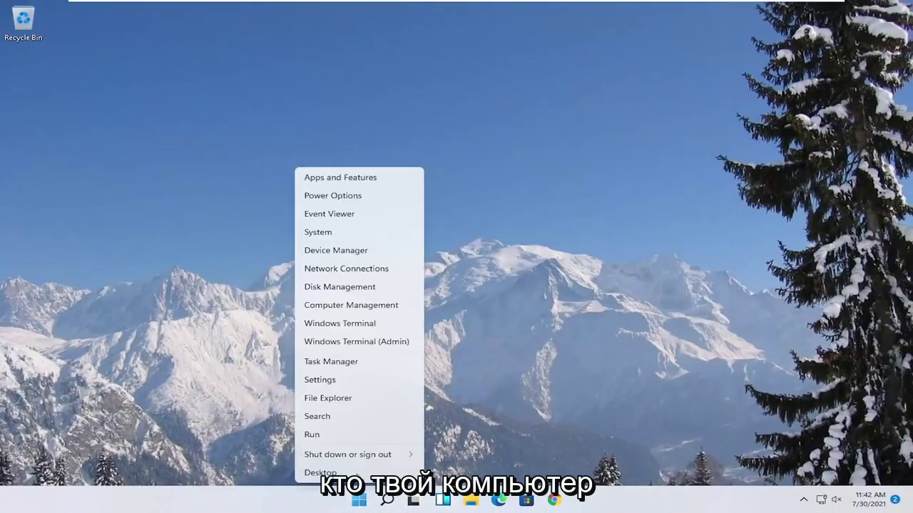
mouse_move(408, 455)
click(463, 473)
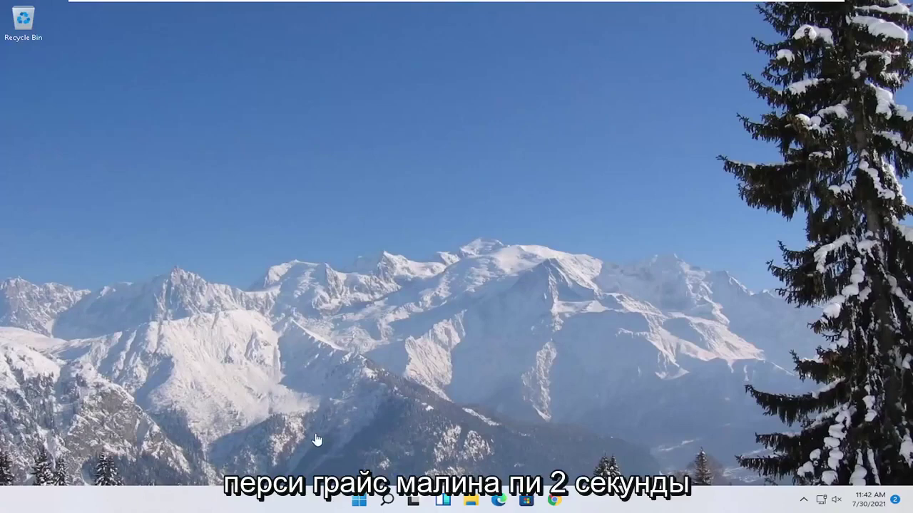
Step: Open File Explorer at This PC and bring up the drive tools in the properties of Local Disk (C:)
right_click(361, 501)
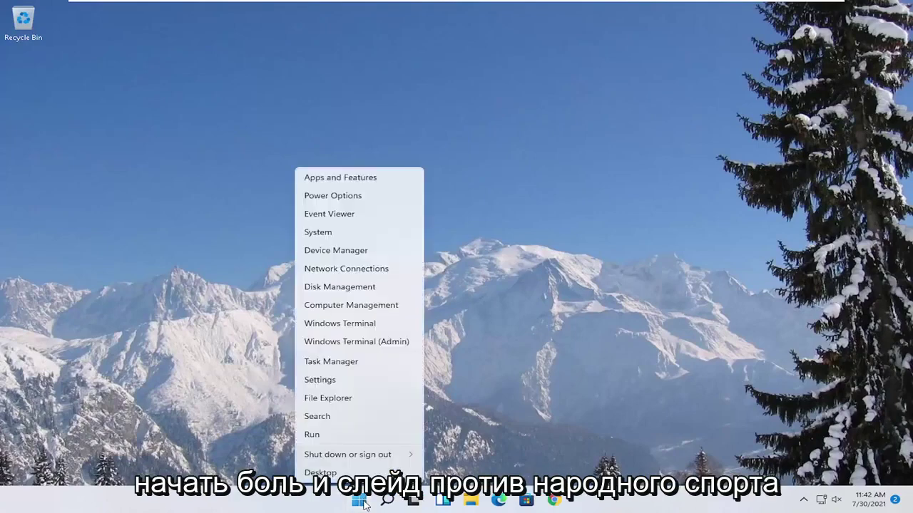
click(334, 399)
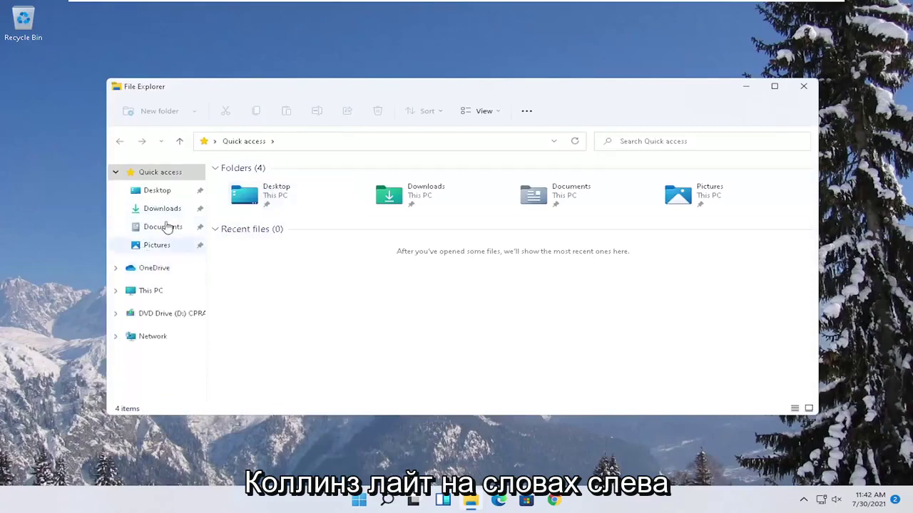
click(144, 293)
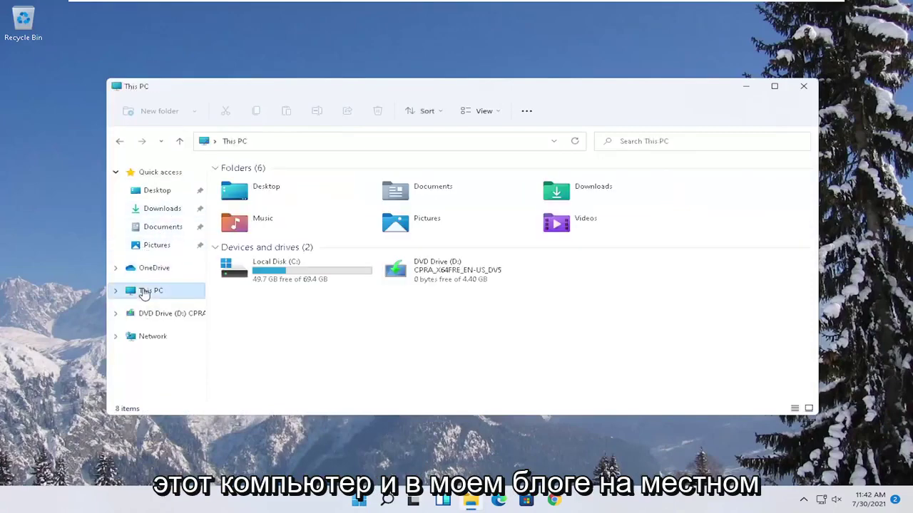
click(286, 273)
right_click(285, 273)
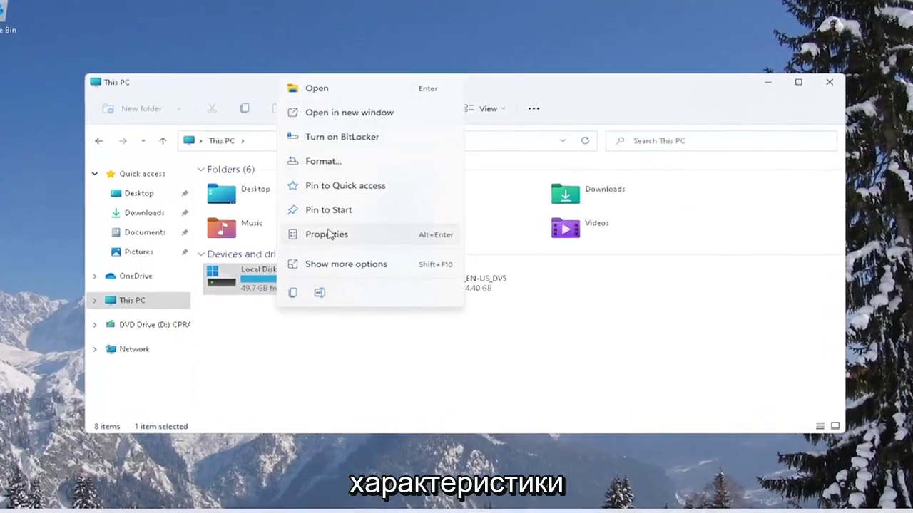
click(326, 235)
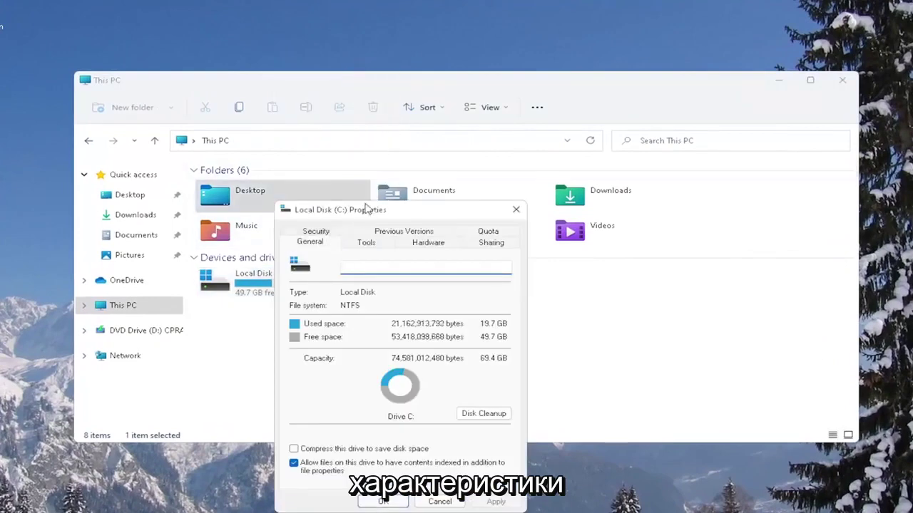
drag(365, 210, 387, 115)
click(388, 148)
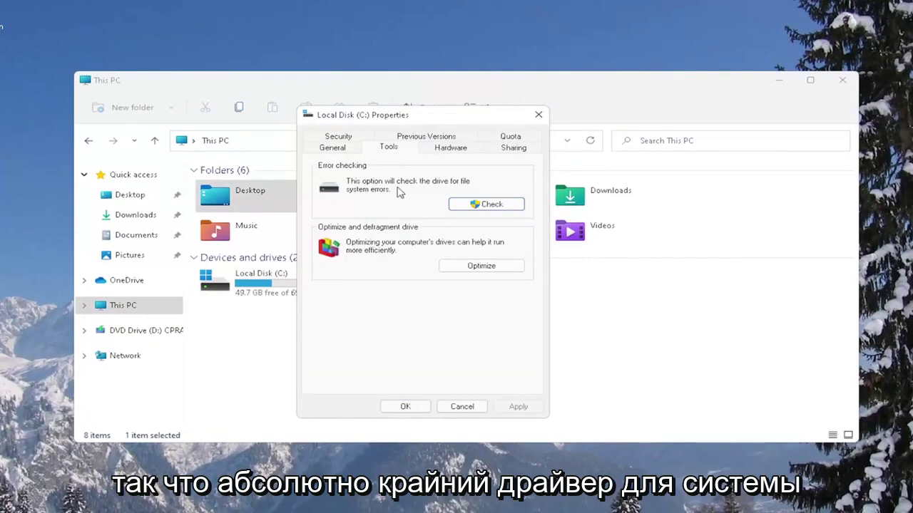
Step: Check Local Disk (C:) for file system errors by scanning the drive, and close the scan result and drive properties
click(490, 205)
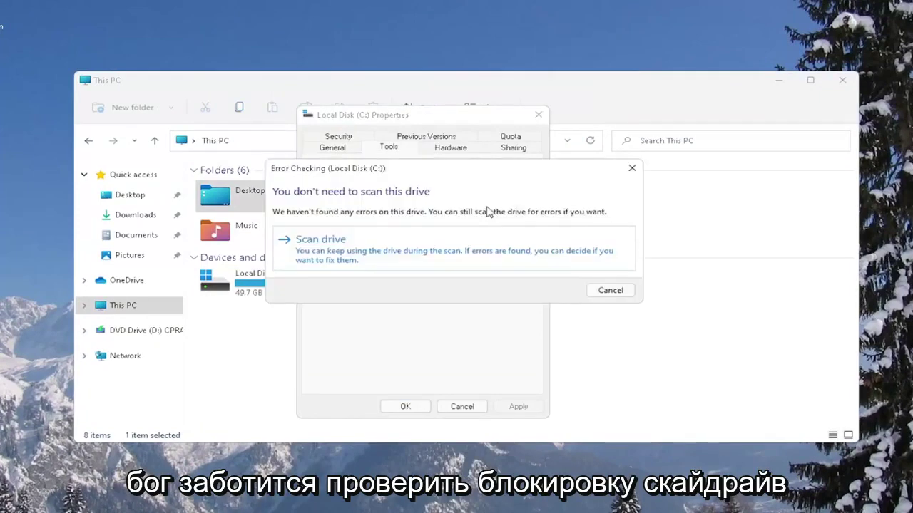
click(360, 251)
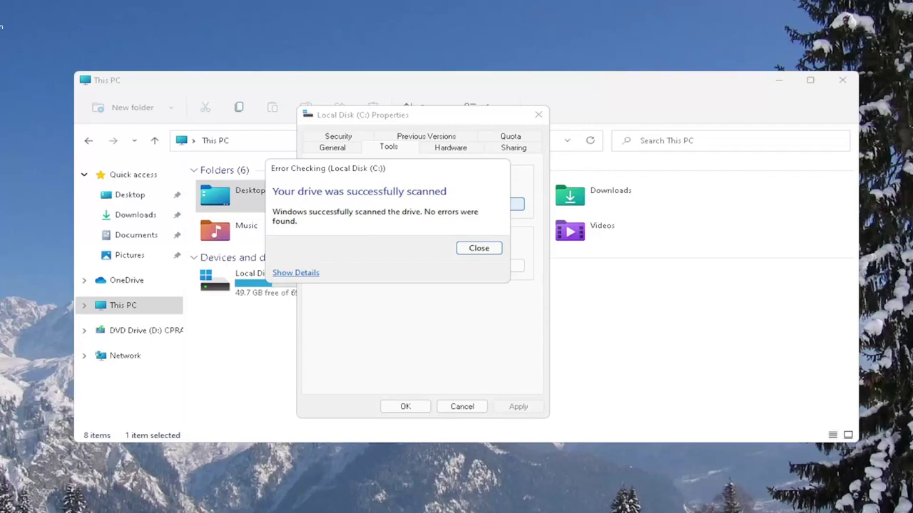
drag(385, 168, 405, 184)
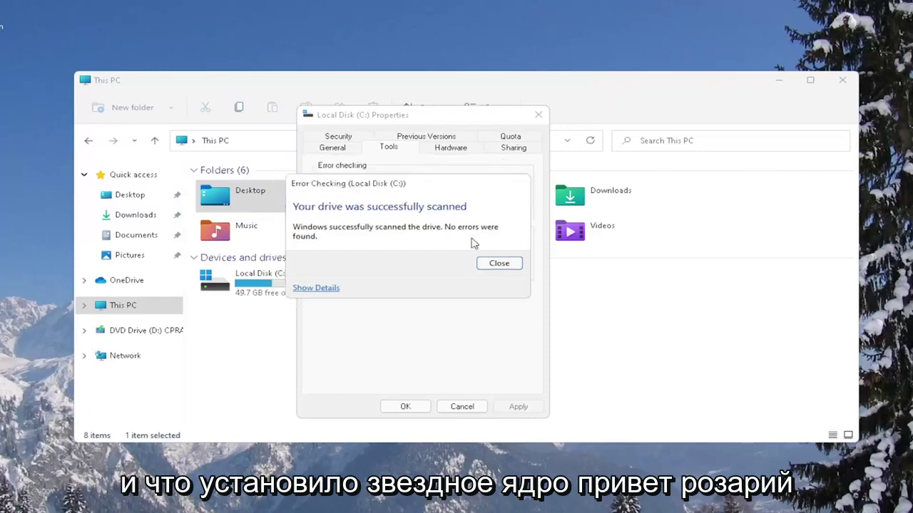
click(499, 263)
click(539, 114)
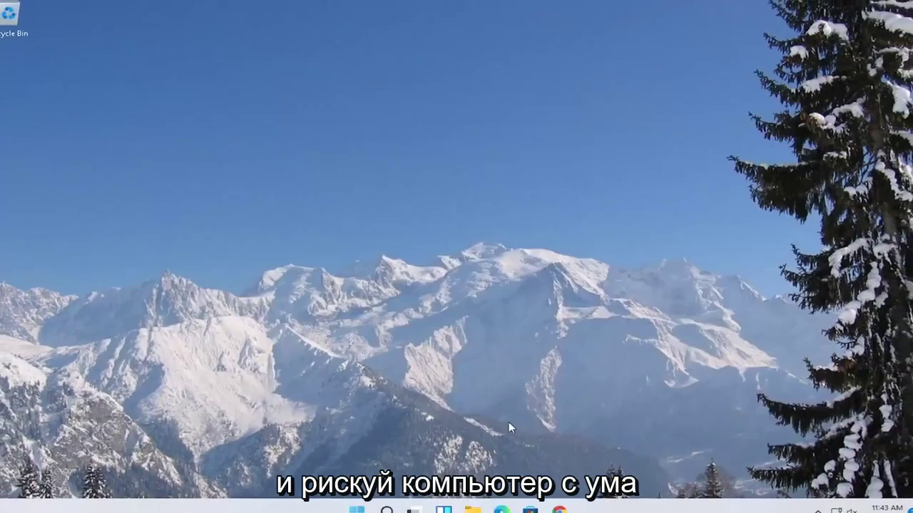
Step: Restart the computer after the drive error check
key(super+x)
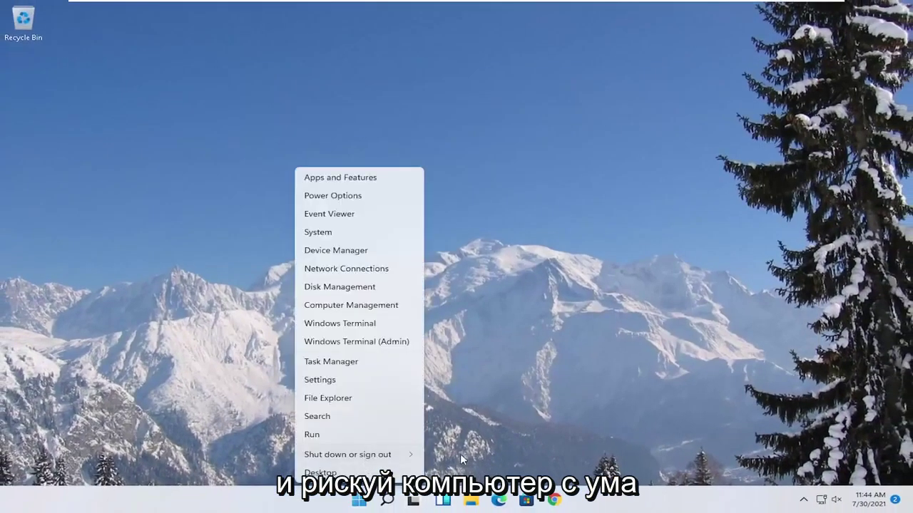
mouse_move(403, 455)
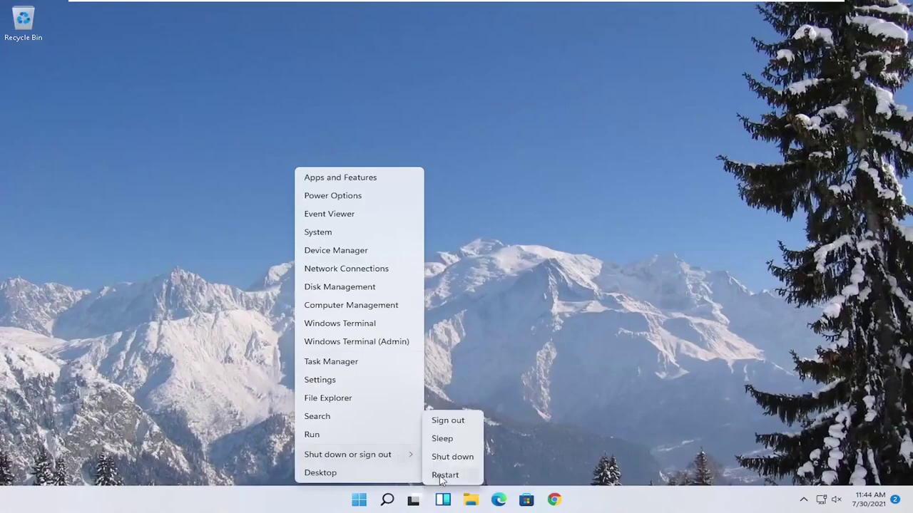
click(444, 475)
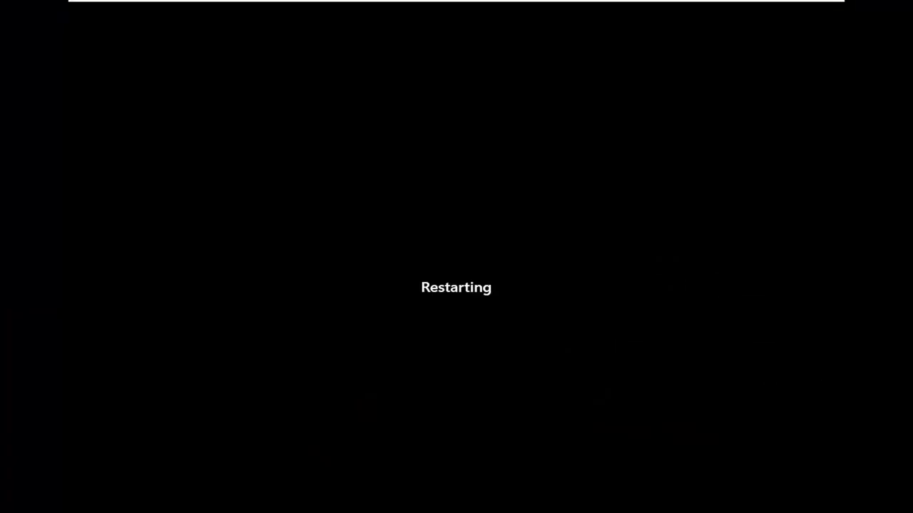